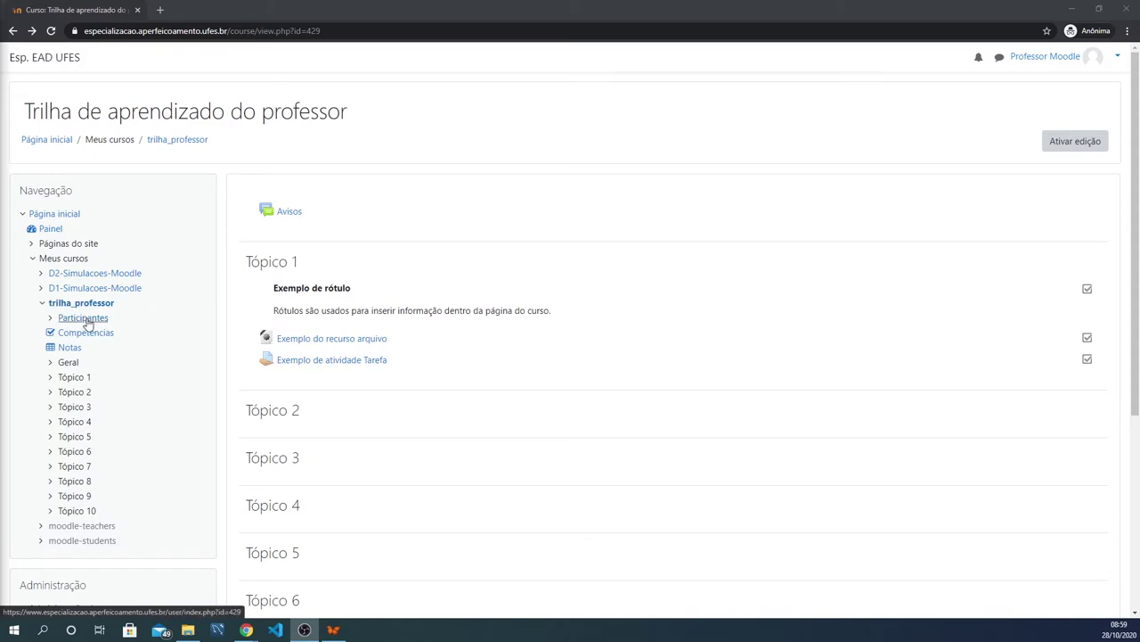
# Step: Filter the trilha_professor course participants by the Estudante role, matching Qualquer, and clear the filter after viewing the list
pyautogui.click(86, 323)
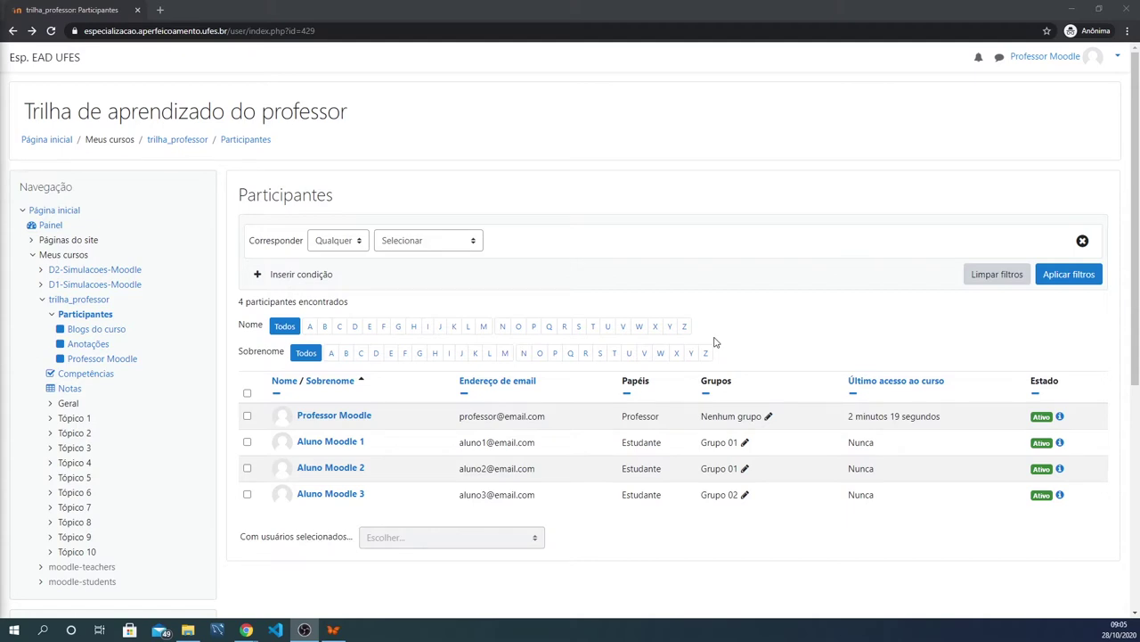
pyautogui.click(353, 241)
pyautogui.click(419, 241)
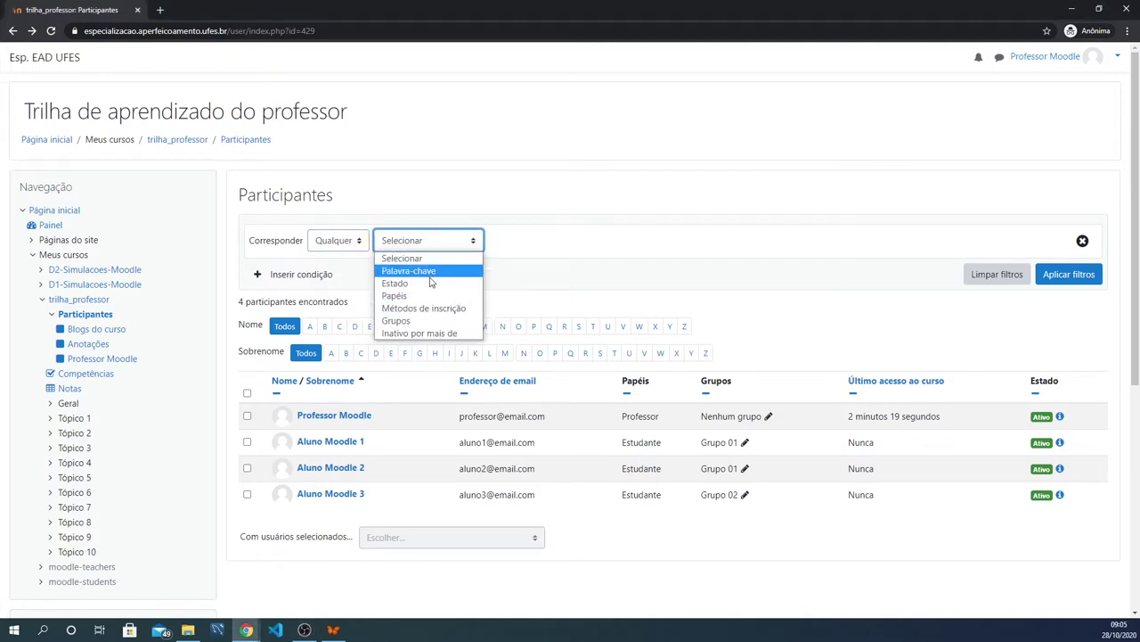
pyautogui.click(429, 299)
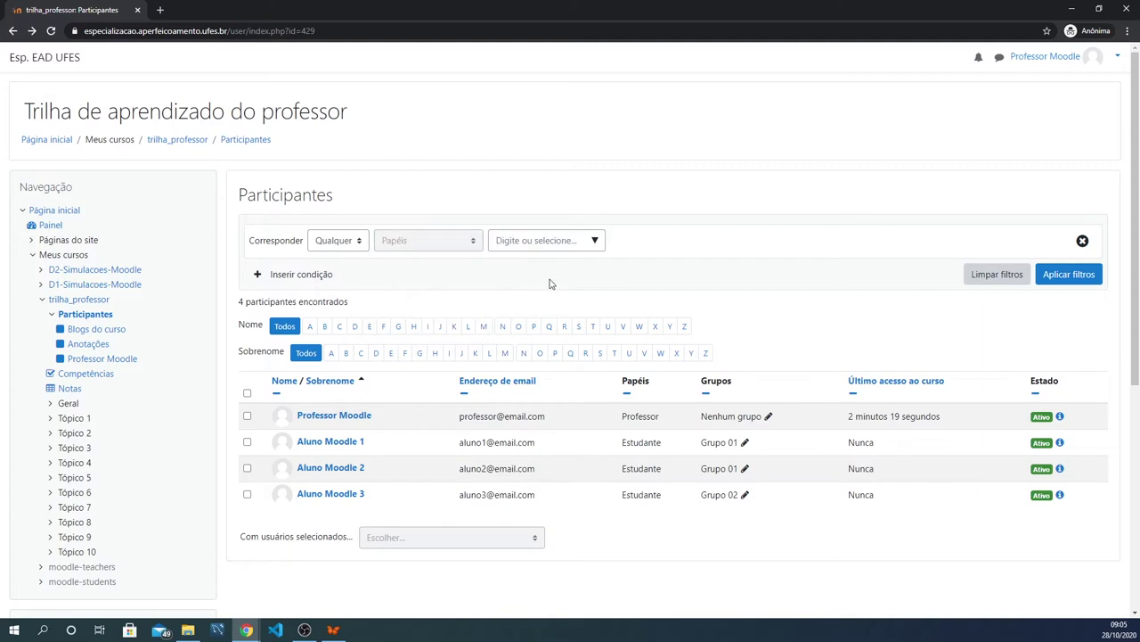
pyautogui.click(595, 242)
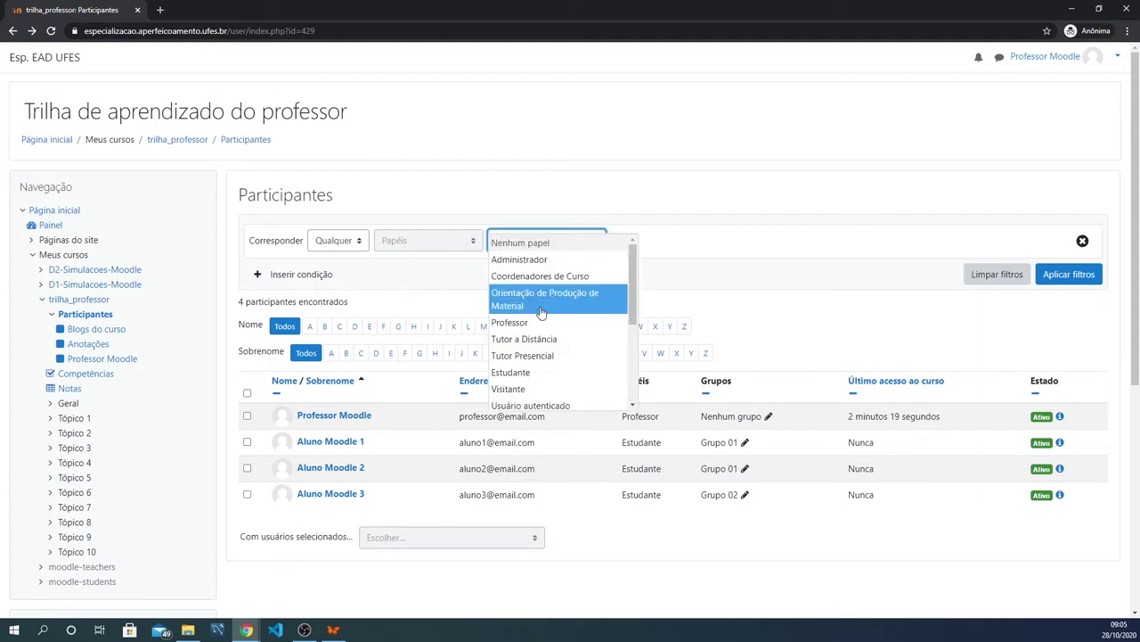
pyautogui.click(540, 377)
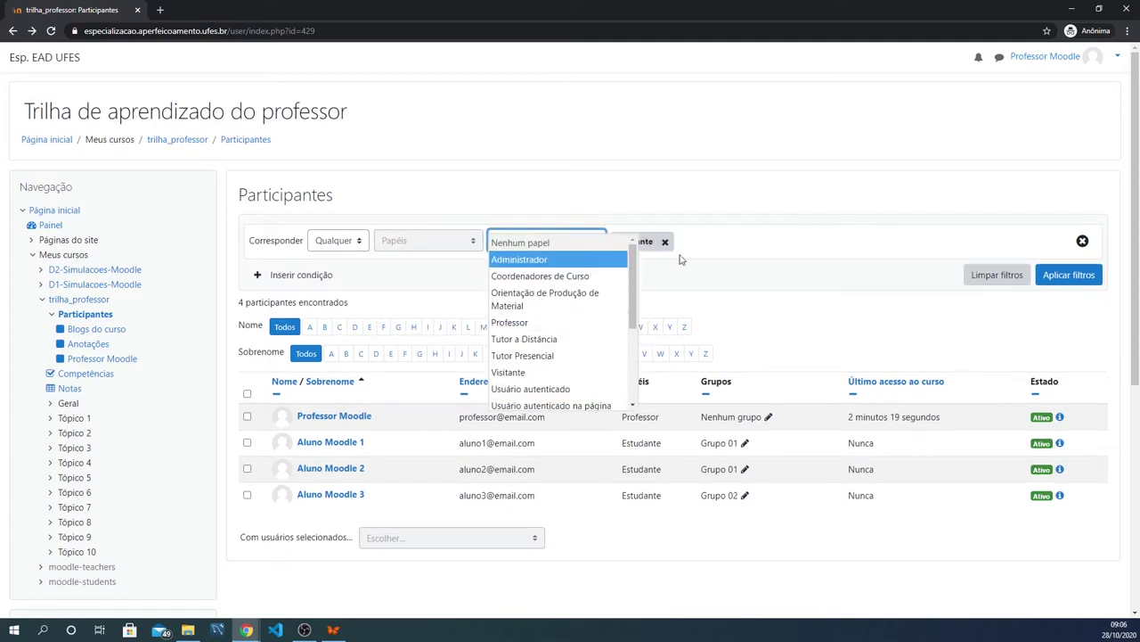
pyautogui.click(804, 252)
pyautogui.click(1067, 275)
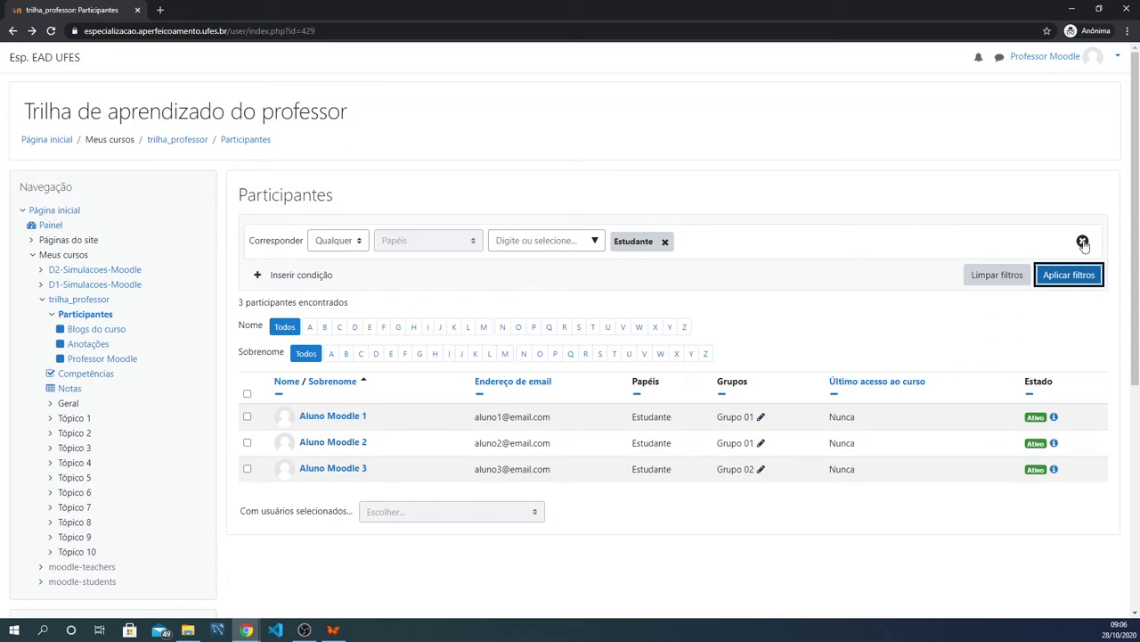
pyautogui.click(998, 276)
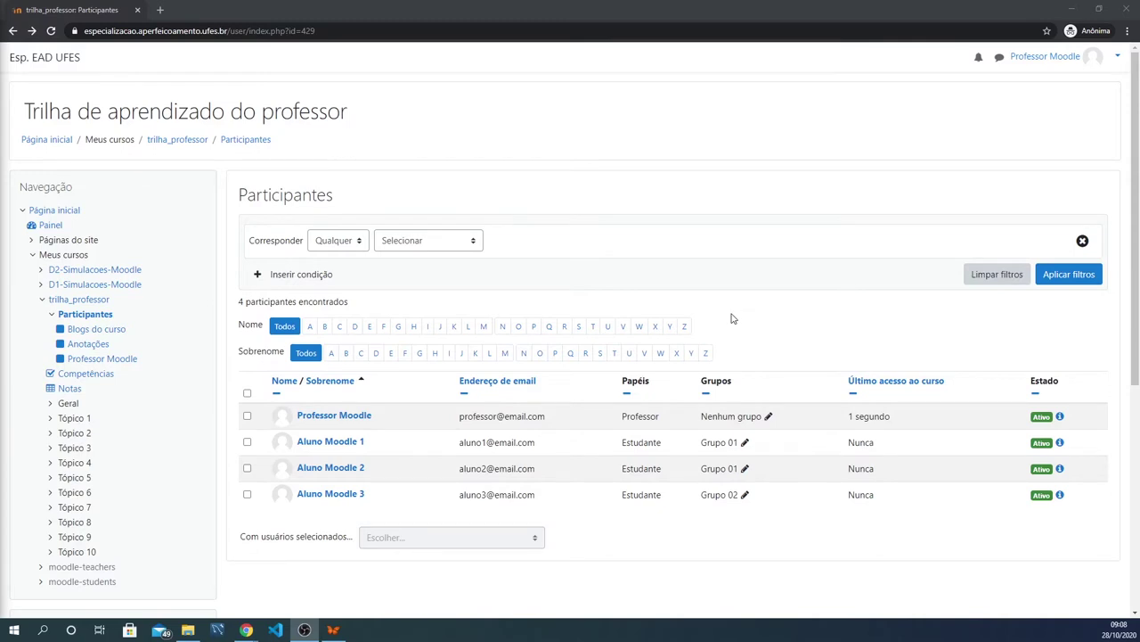
# Step: Review the first student's course profile, including user details, enrolled courses and report links, and return to the participants list
pyautogui.click(327, 446)
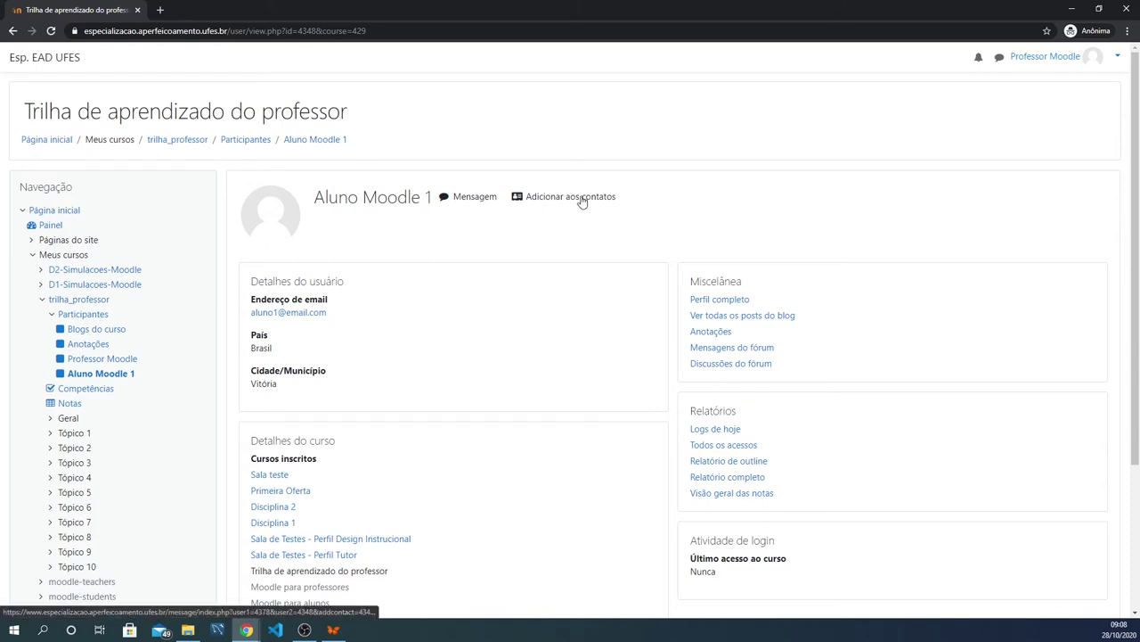
pyautogui.scroll(-2, 558, 237)
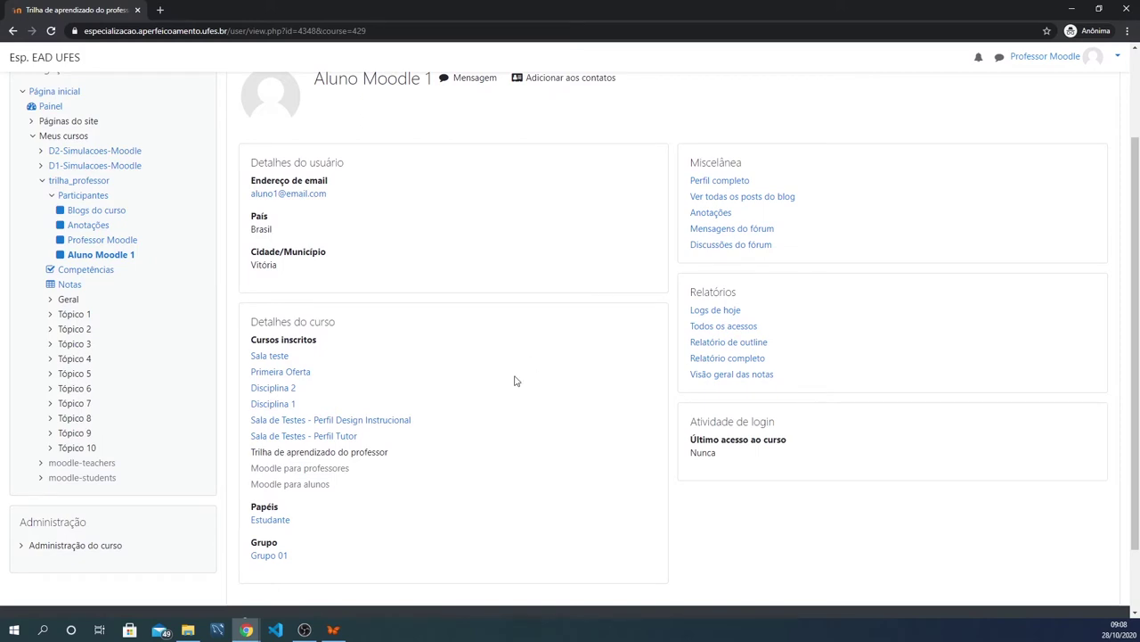
pyautogui.scroll(1, 514, 379)
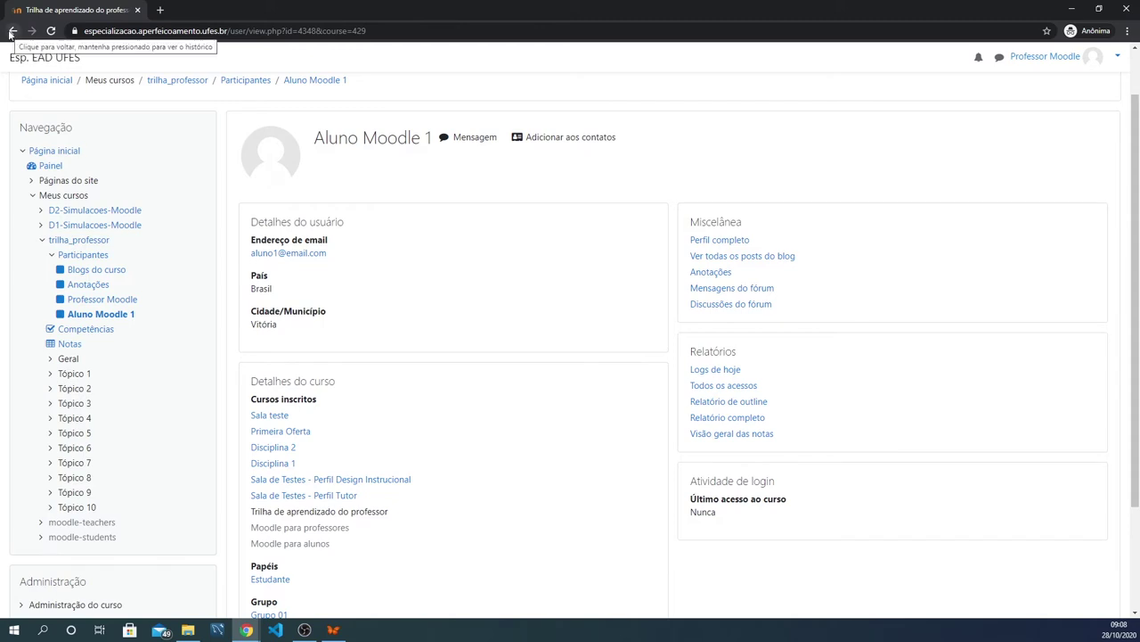
pyautogui.click(12, 33)
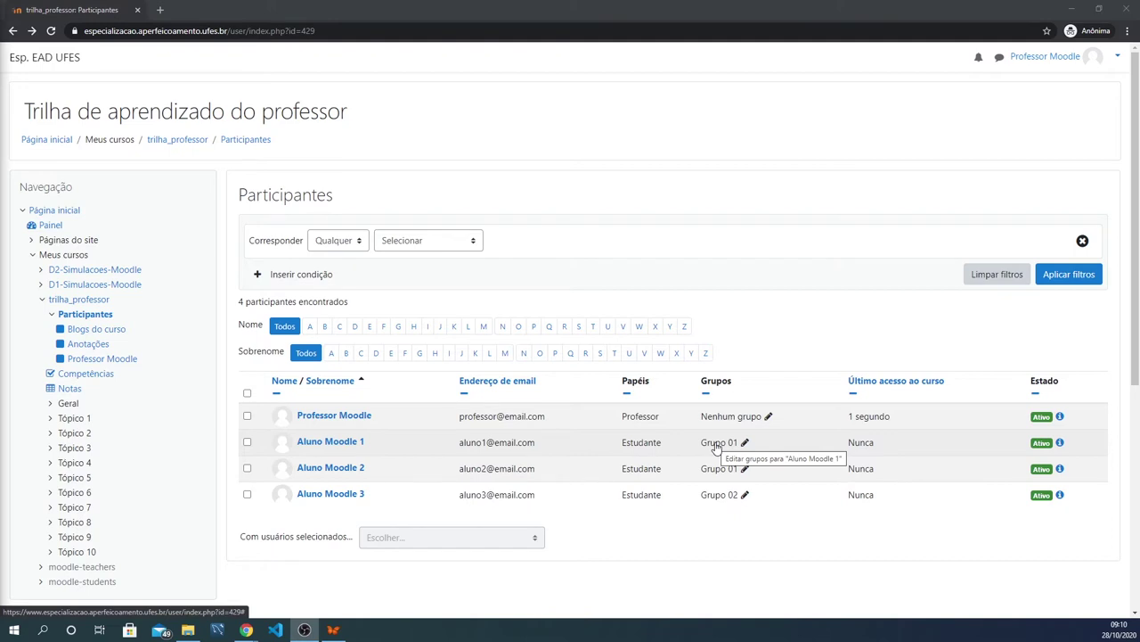
pyautogui.doubleClick(635, 441)
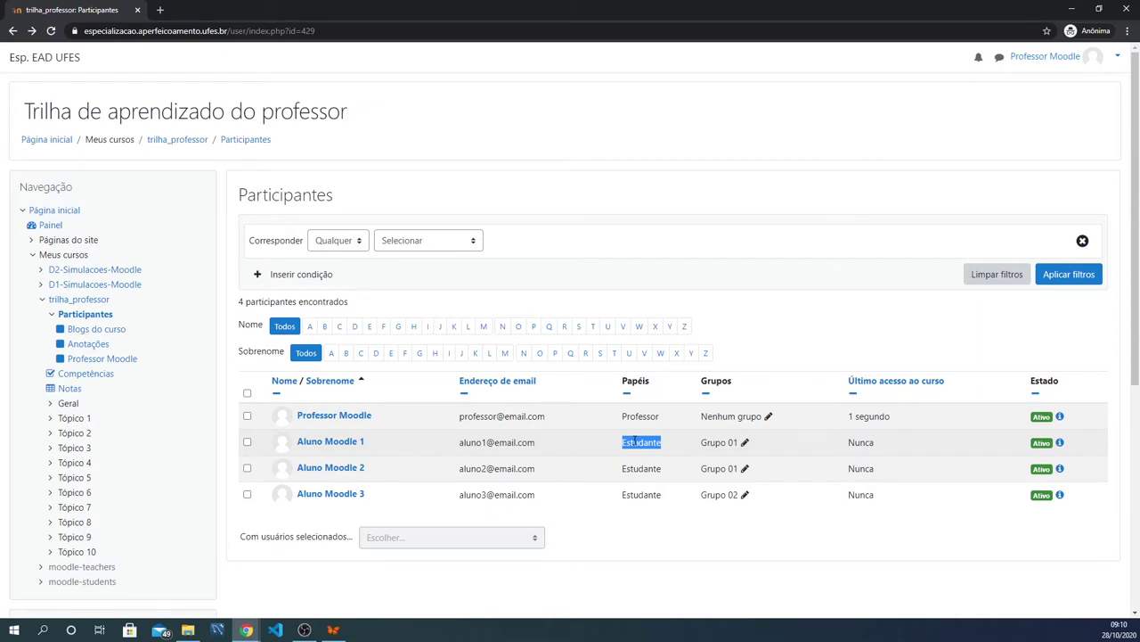
pyautogui.click(643, 440)
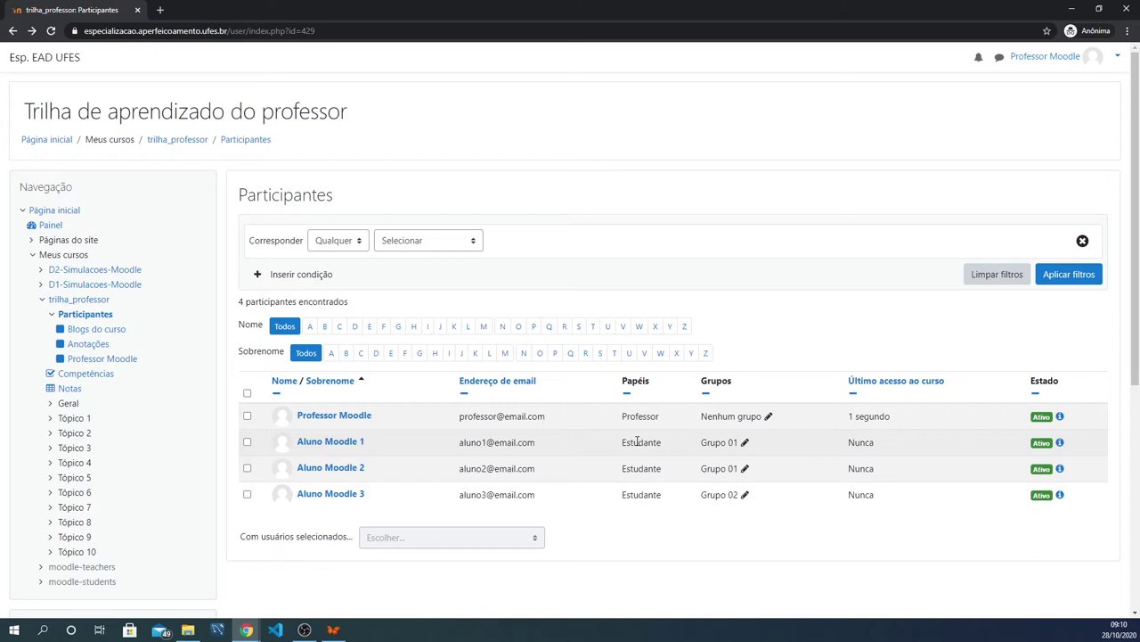
# Step: Add the first student to Grupo 02 in addition to Grupo 01 and save the group assignment
pyautogui.click(745, 443)
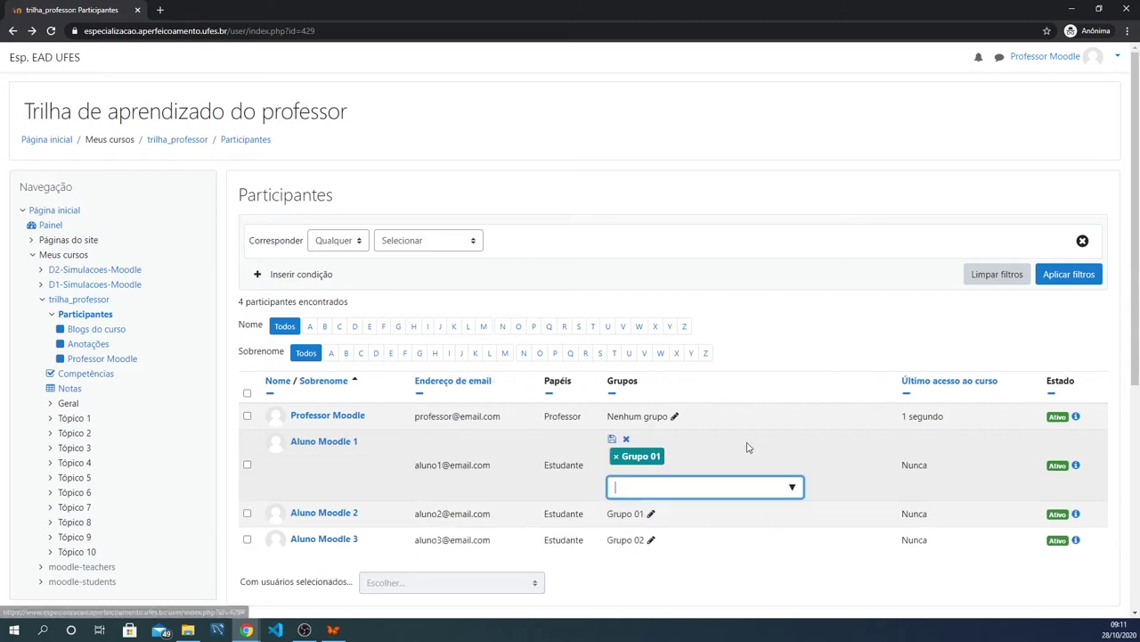
pyautogui.click(791, 488)
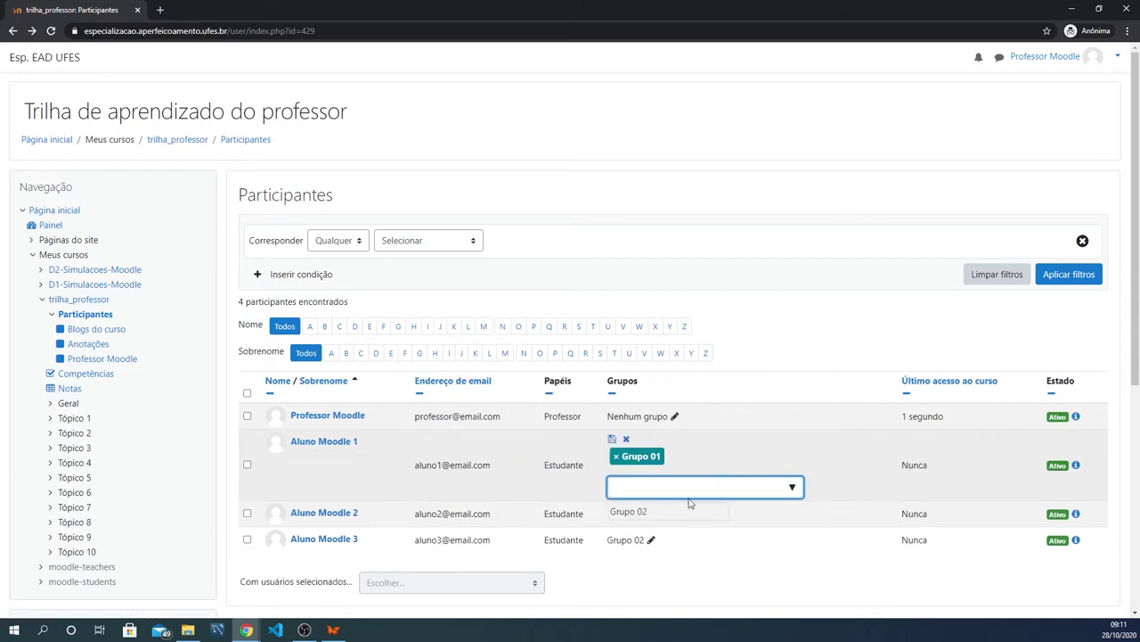
pyautogui.click(643, 513)
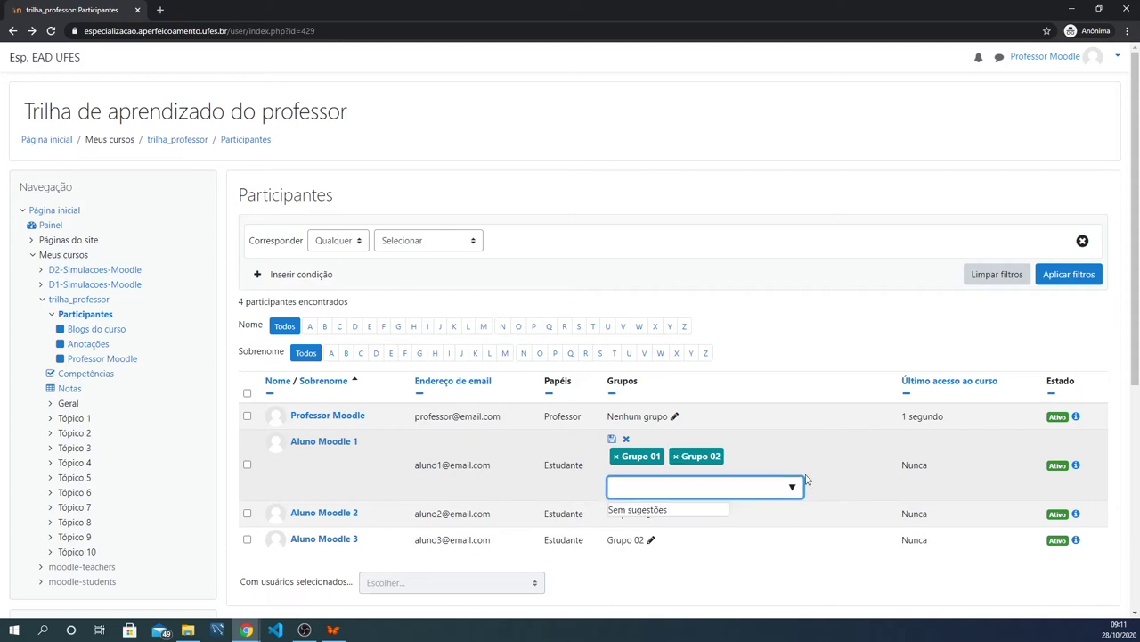
pyautogui.click(612, 440)
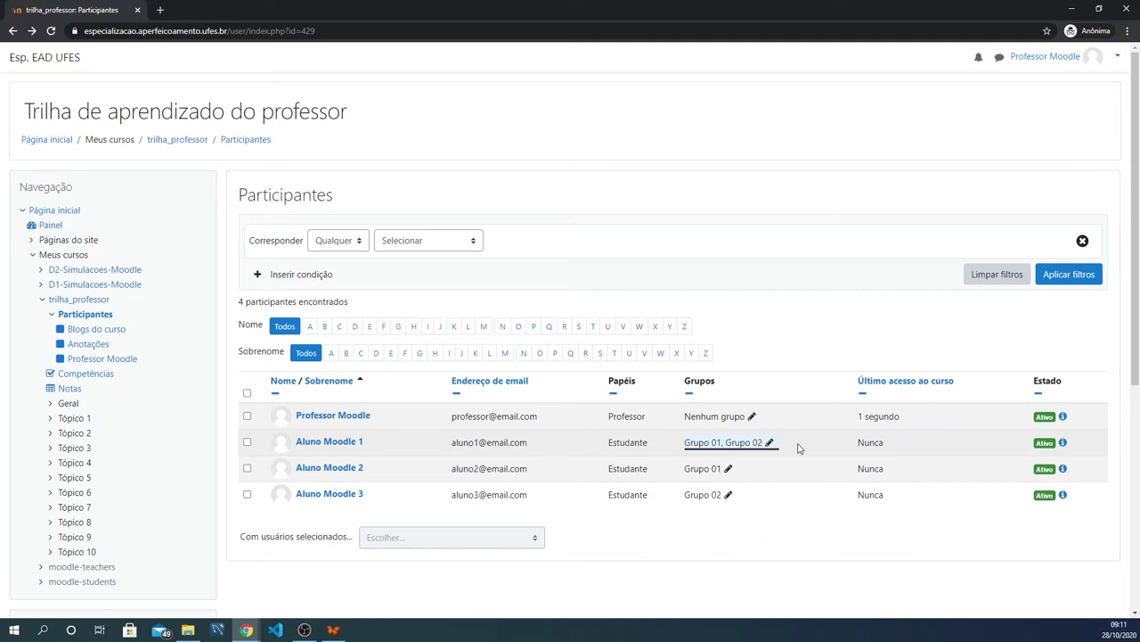
# Step: Remove Grupo 02 from the first student's groups and save the assignment
pyautogui.click(770, 443)
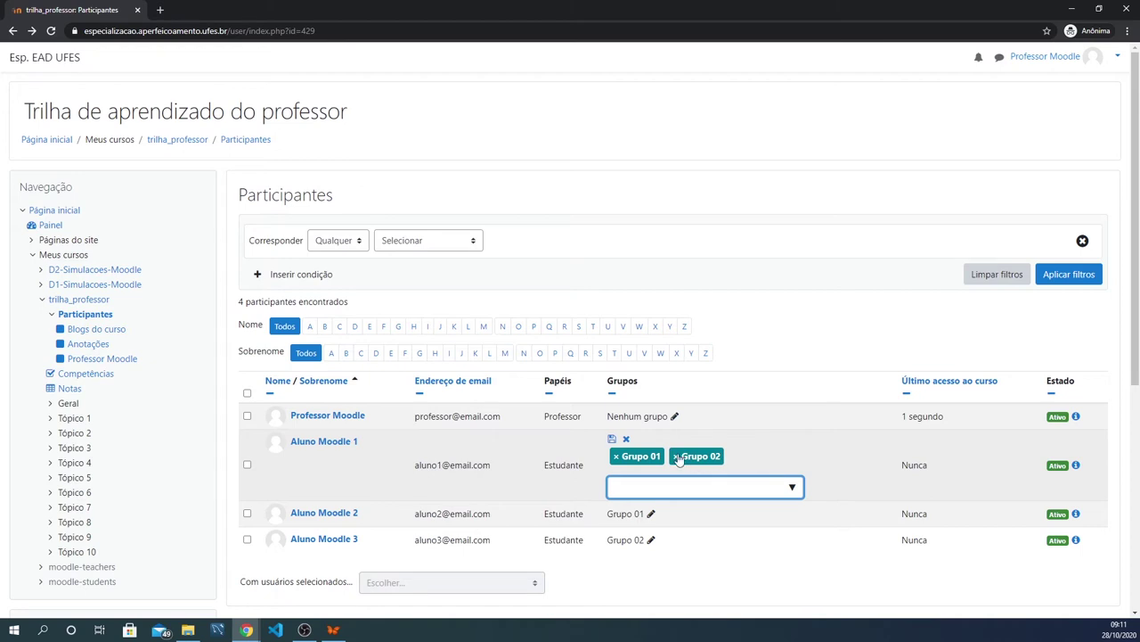
pyautogui.click(677, 458)
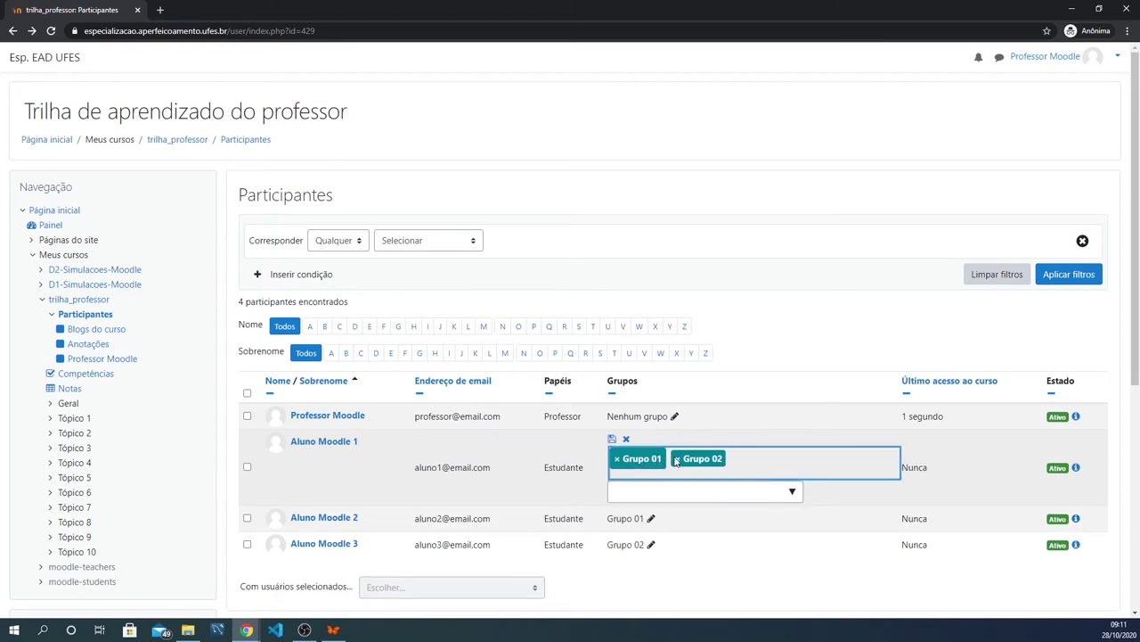
pyautogui.click(677, 459)
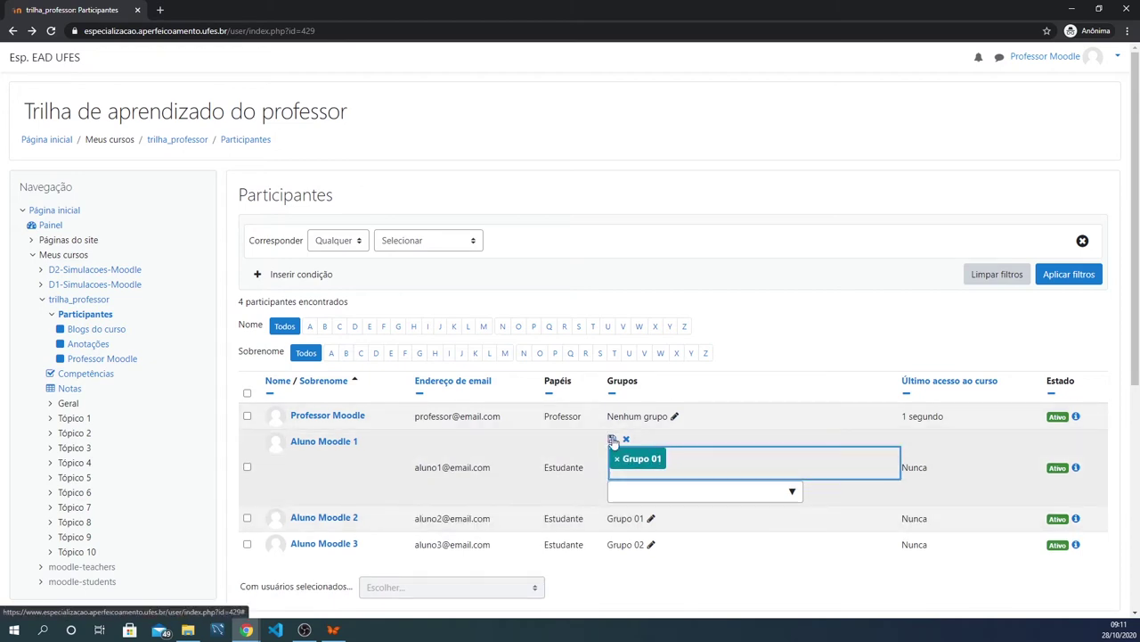
pyautogui.click(612, 440)
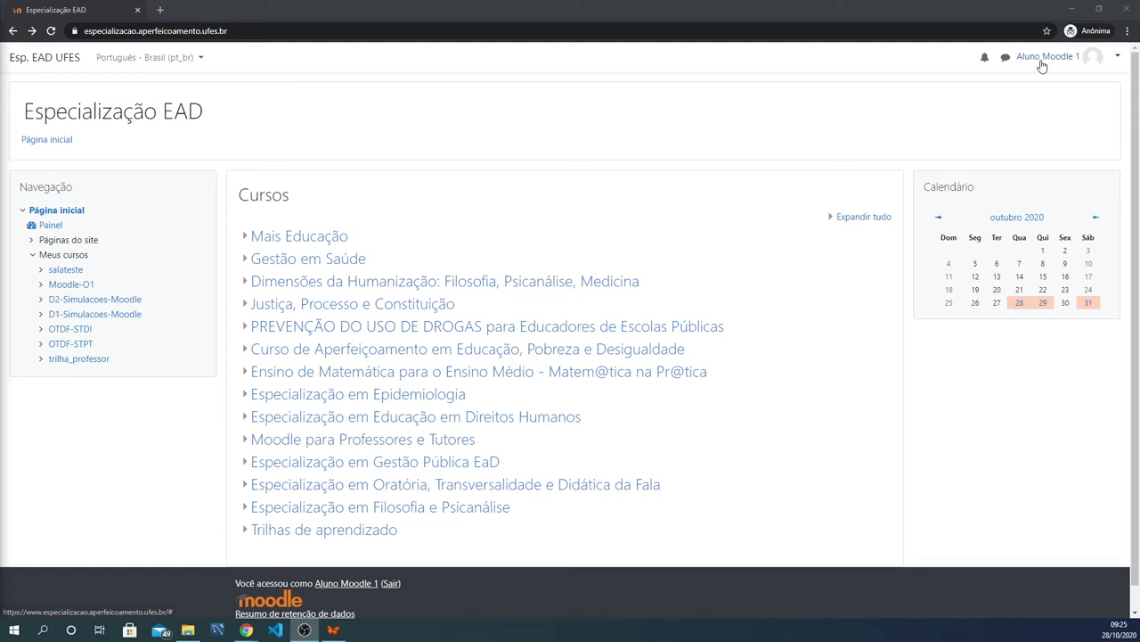
# Step: From the student account, view the profile of the teacher listed in the Trilhas de aprendizado category and return to that category
pyautogui.click(353, 530)
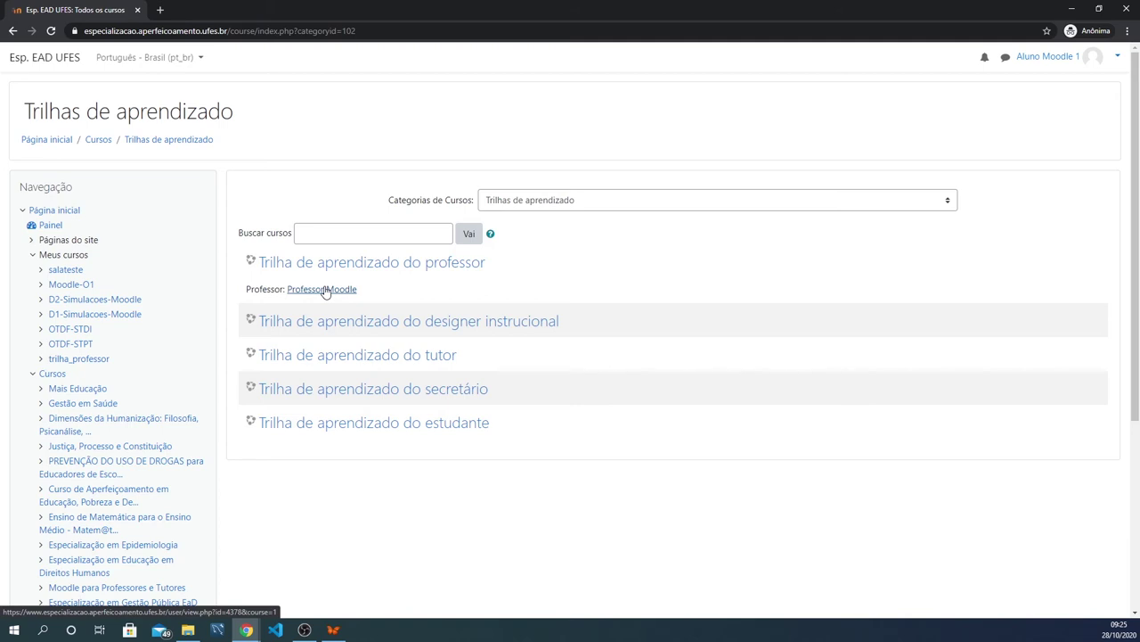
pyautogui.click(325, 289)
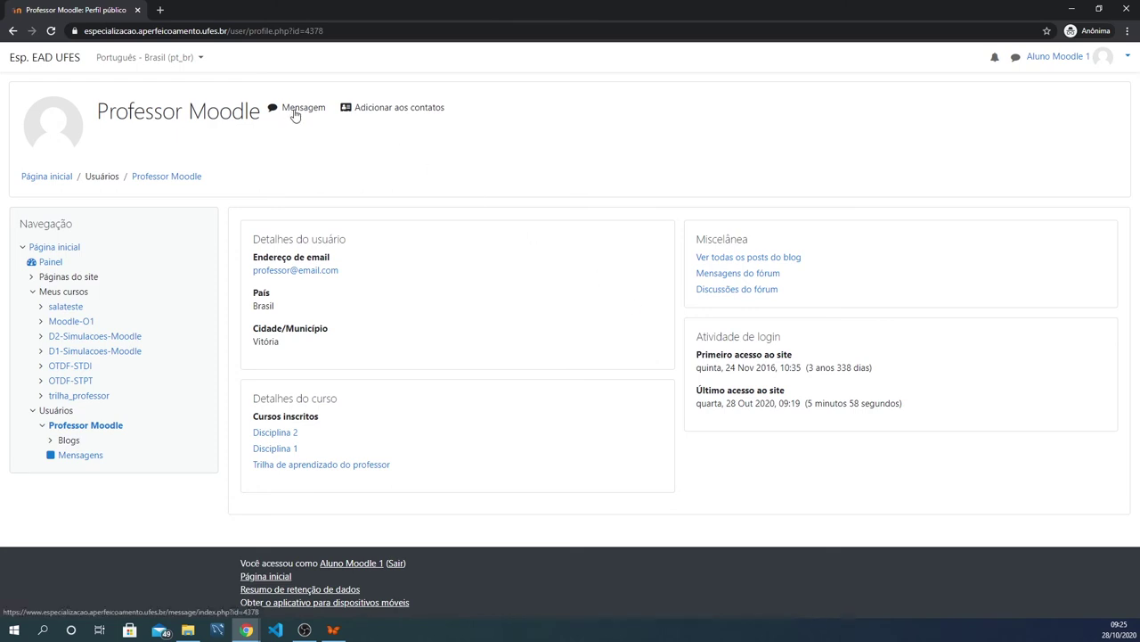
pyautogui.click(12, 30)
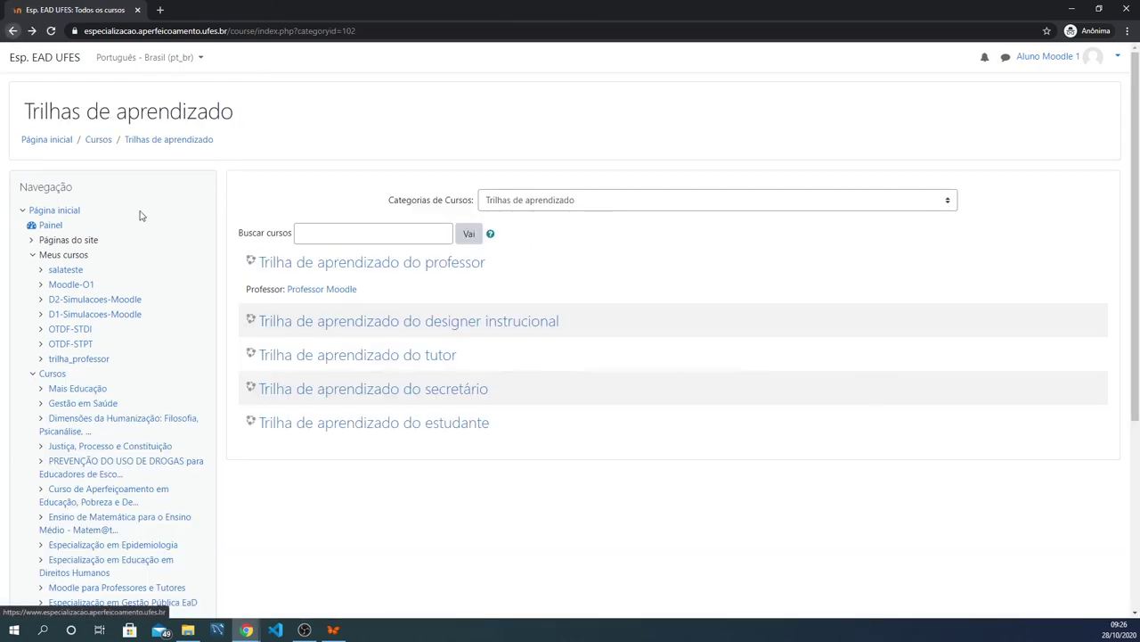
# Step: Enter the course Trilha de aprendizado do professor and view the second student's profile from its participants list
pyautogui.click(319, 271)
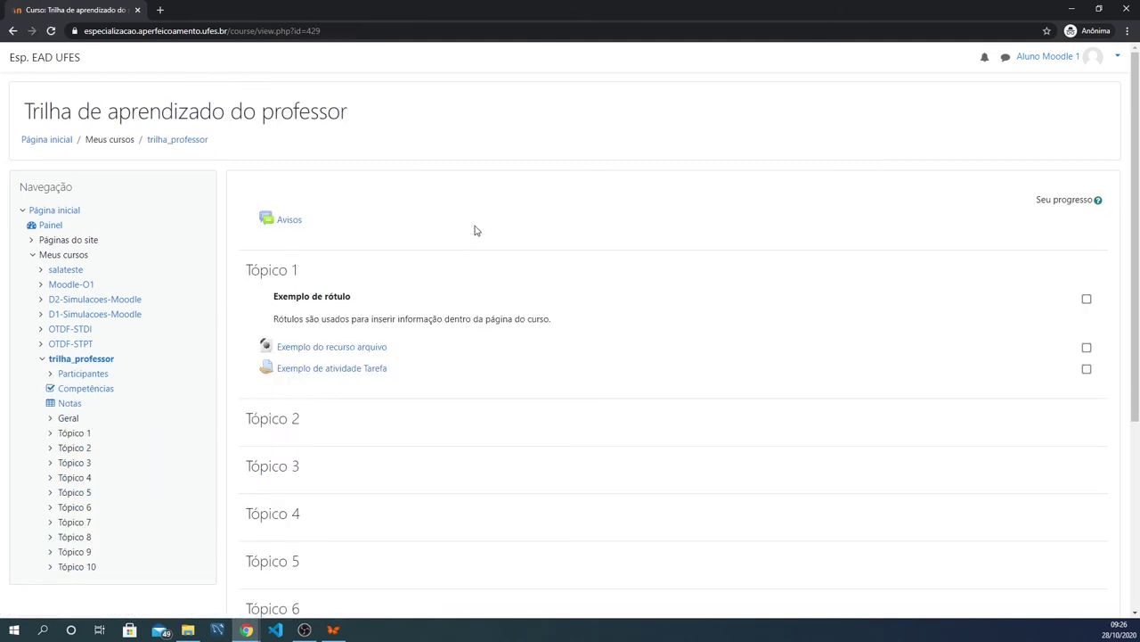
pyautogui.click(89, 374)
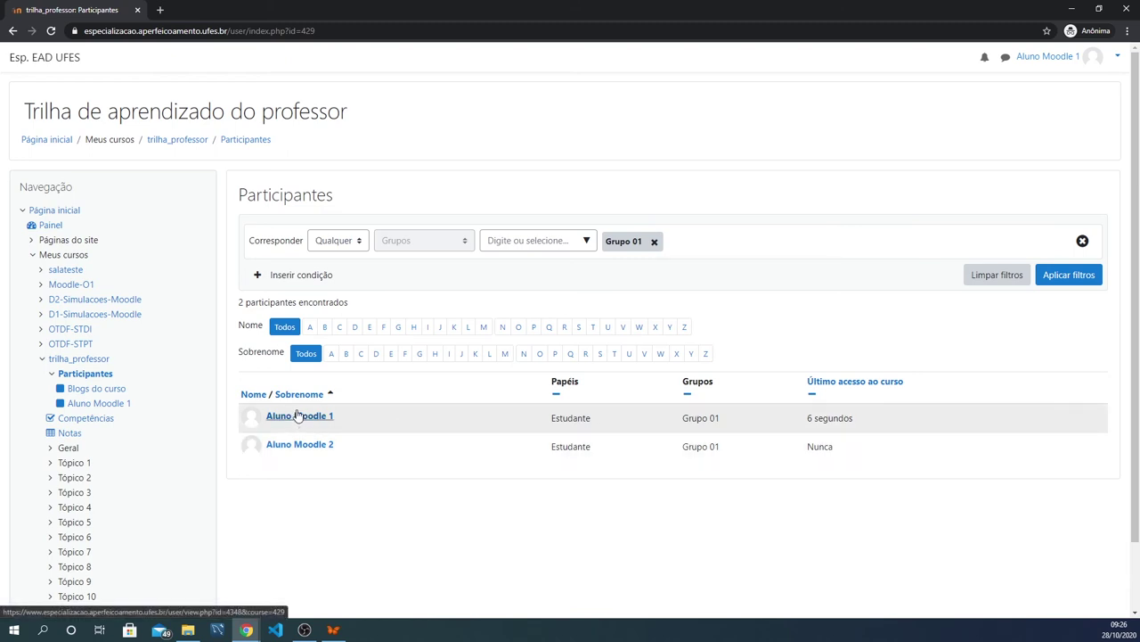
pyautogui.click(300, 446)
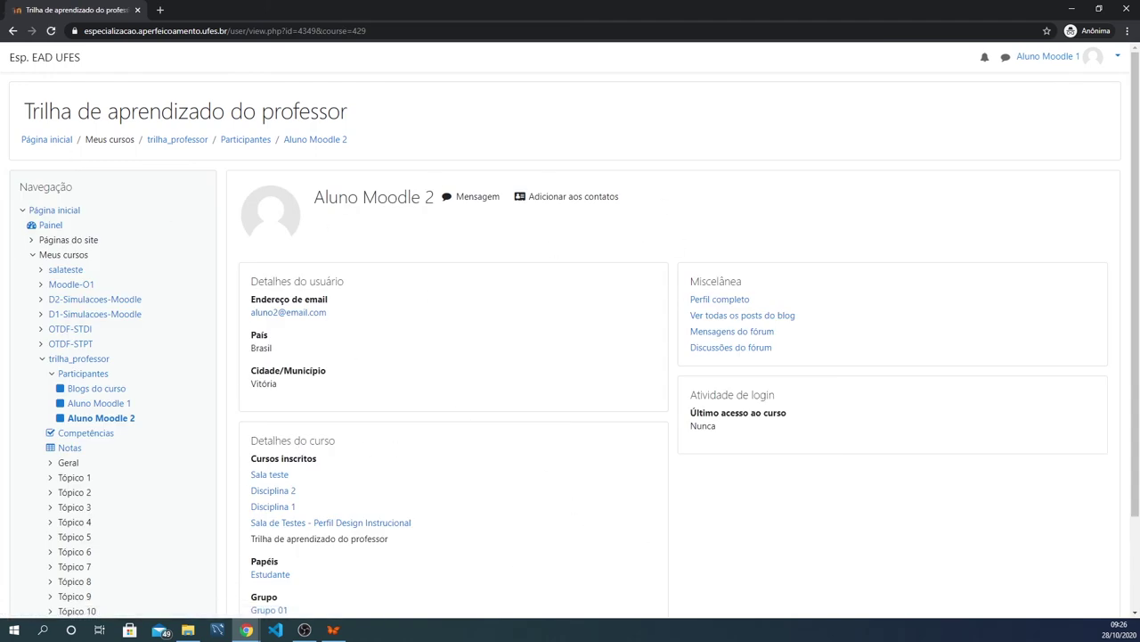
pyautogui.click(14, 30)
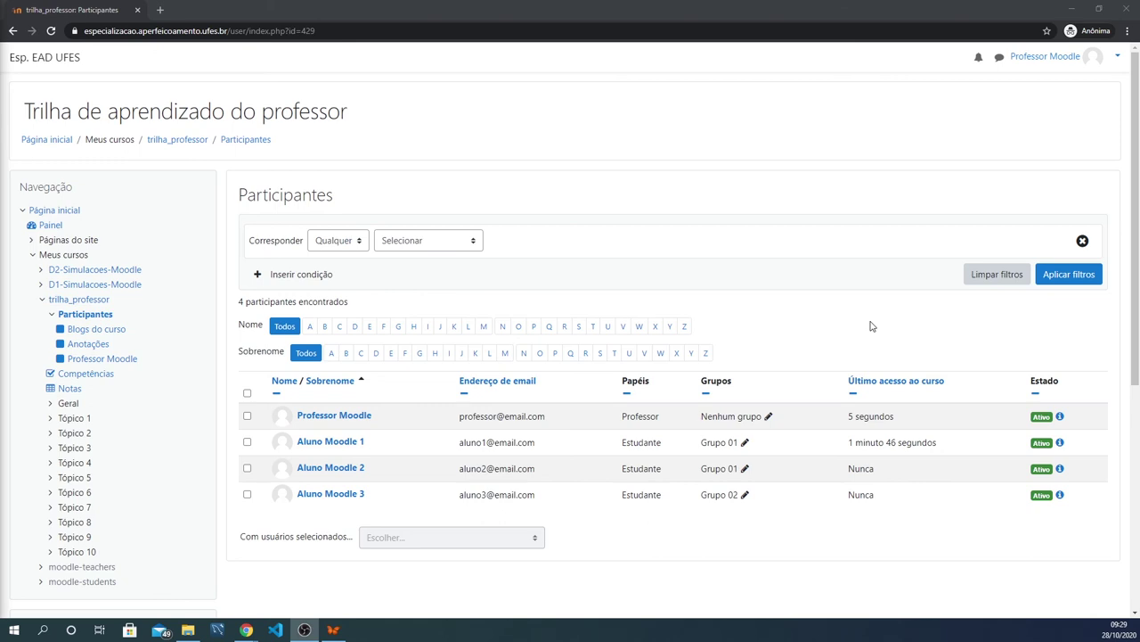
# Step: Select the three students in the teacher's participants list and view the actions available for the selected users
pyautogui.click(246, 442)
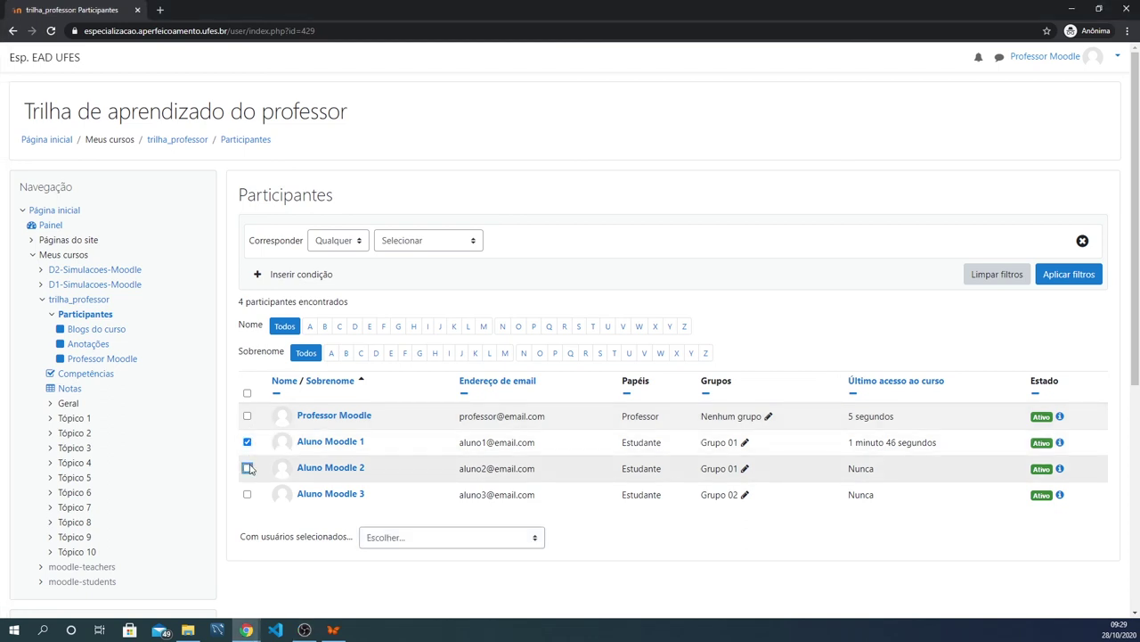
pyautogui.click(248, 468)
pyautogui.click(248, 493)
pyautogui.click(420, 541)
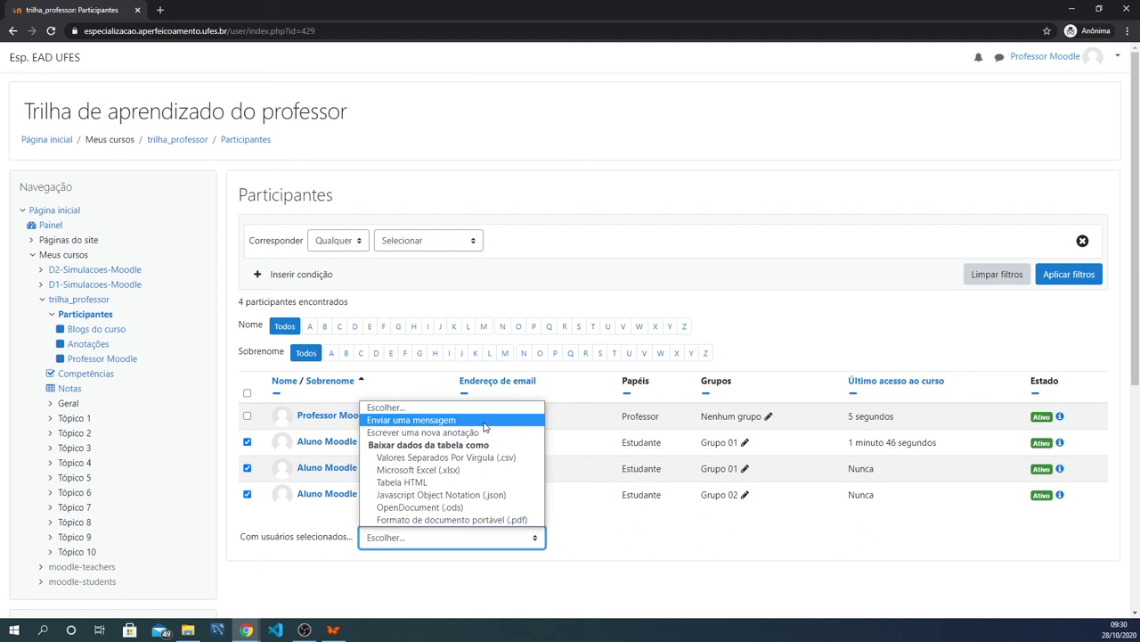
pyautogui.click(623, 526)
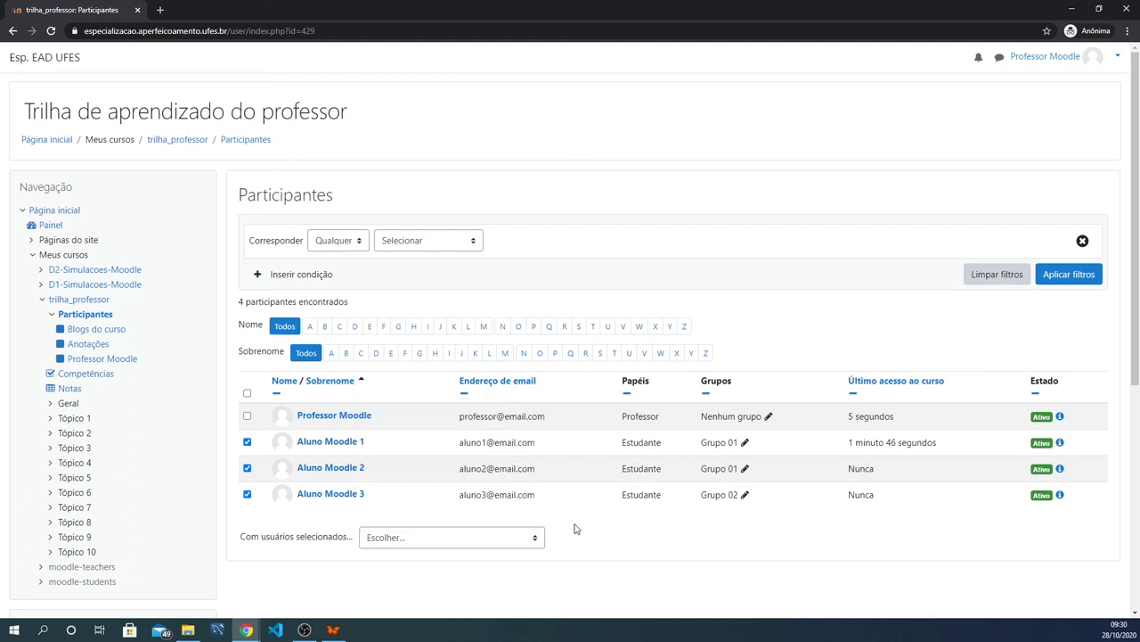
# Step: Deselect the three students in the participants list
pyautogui.click(247, 441)
pyautogui.click(246, 468)
pyautogui.click(246, 496)
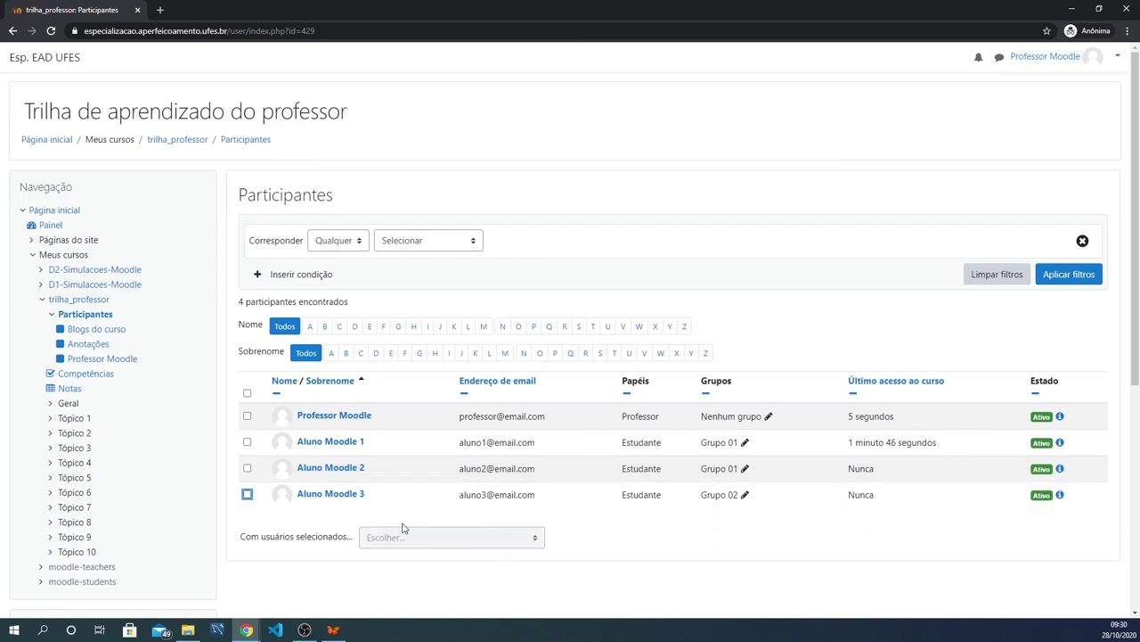